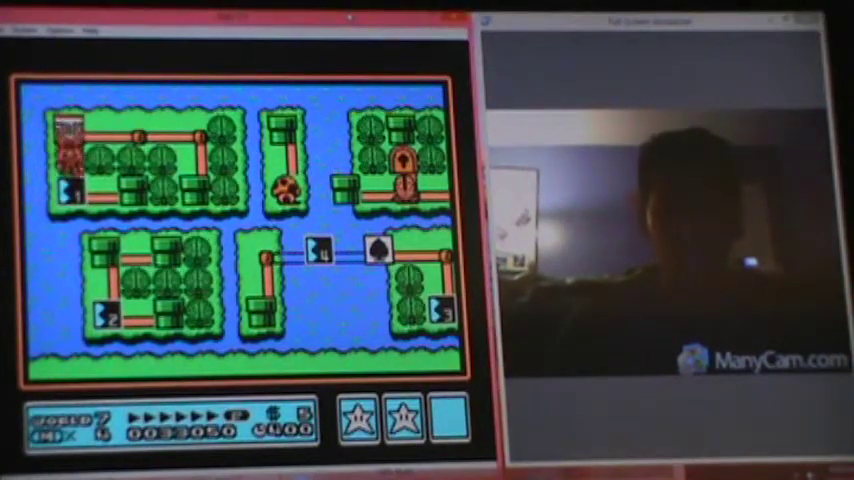
Step: Enter World 7's level 1 from the map with the x key
{"action": "key", "text": "x"}
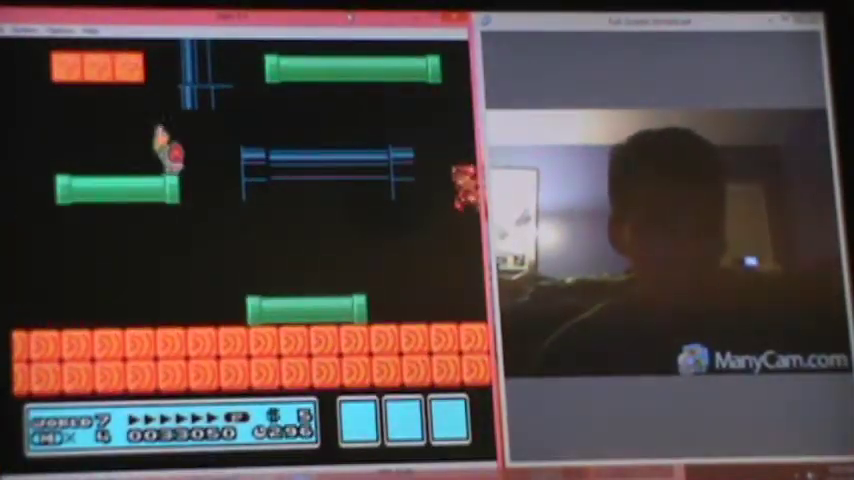
Step: Take Mario through the underground rooms and into the pipe to the next maze area
{"action": "key", "text": "Left"}
{"action": "key", "text": "x"}
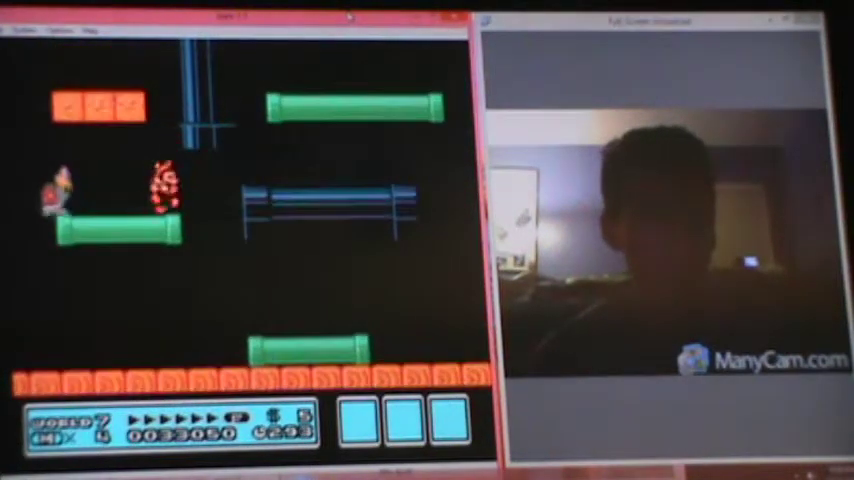
{"action": "key", "text": "x"}
{"action": "key", "text": "Right"}
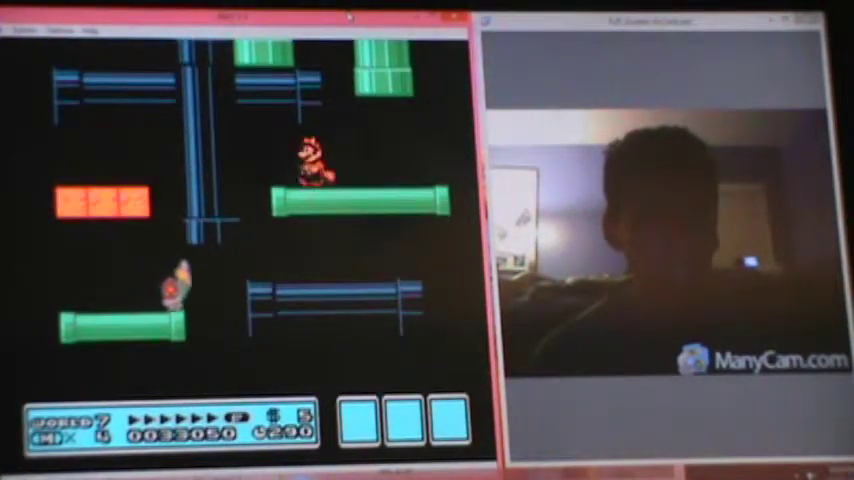
{"action": "key", "text": "Left"}
{"action": "key", "text": "Down"}
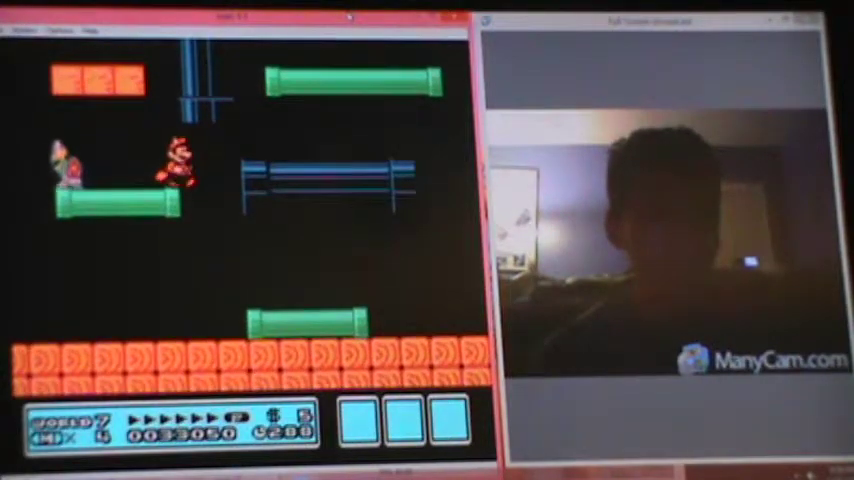
{"action": "key", "text": "x"}
{"action": "key", "text": "Right"}
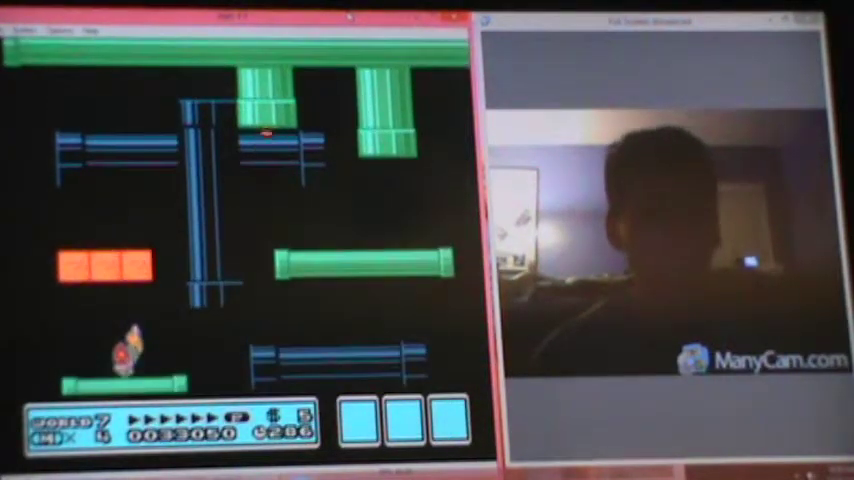
{"action": "key", "text": "Down"}
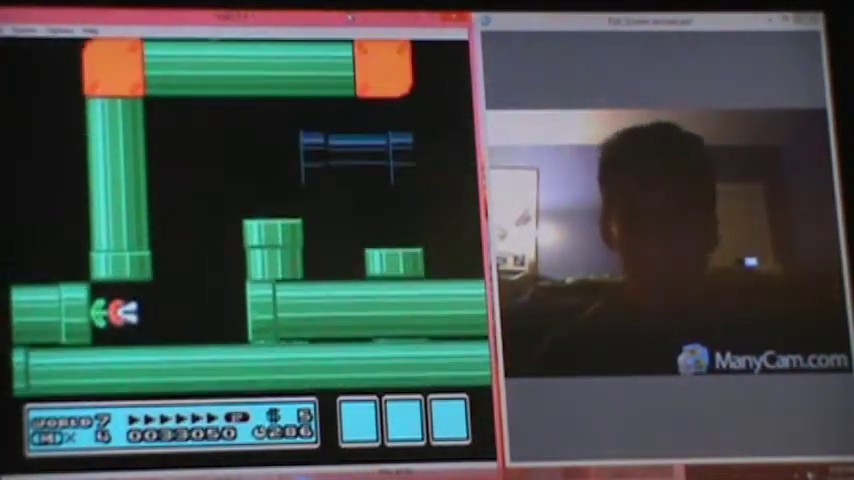
Step: Fly Mario up past the lower pipes to the orange pipe structure and tall pipes
{"action": "key", "text": "x"}
{"action": "key", "text": "Left"}
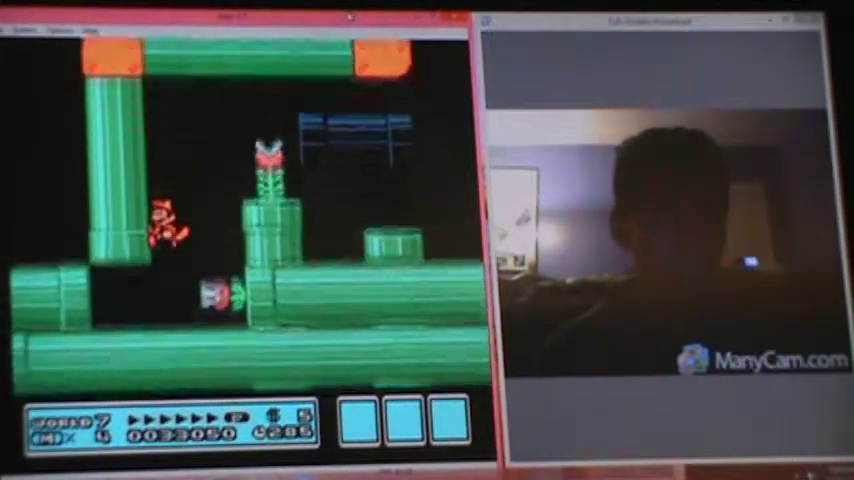
{"action": "key", "text": "Left"}
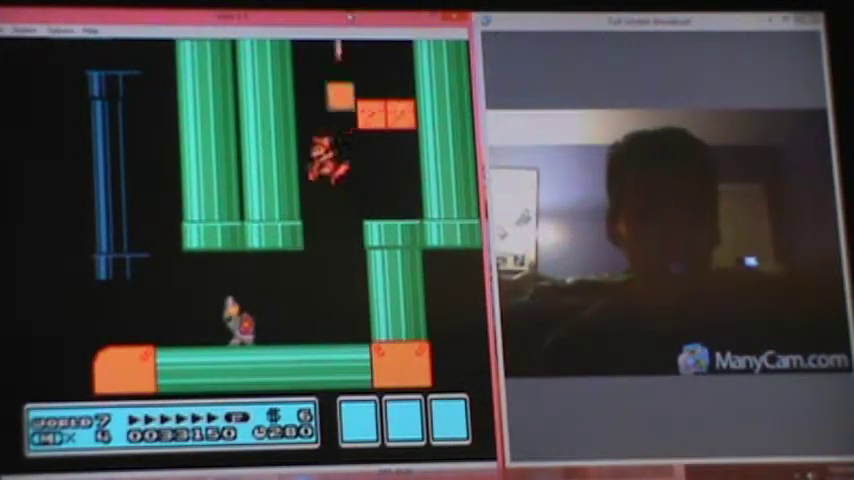
{"action": "key", "text": "Left"}
{"action": "key", "text": "Left"}
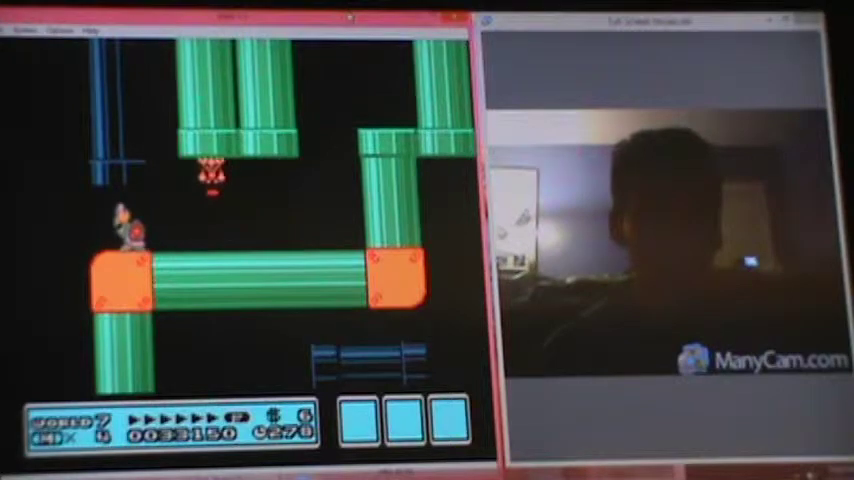
{"action": "key", "text": "a"}
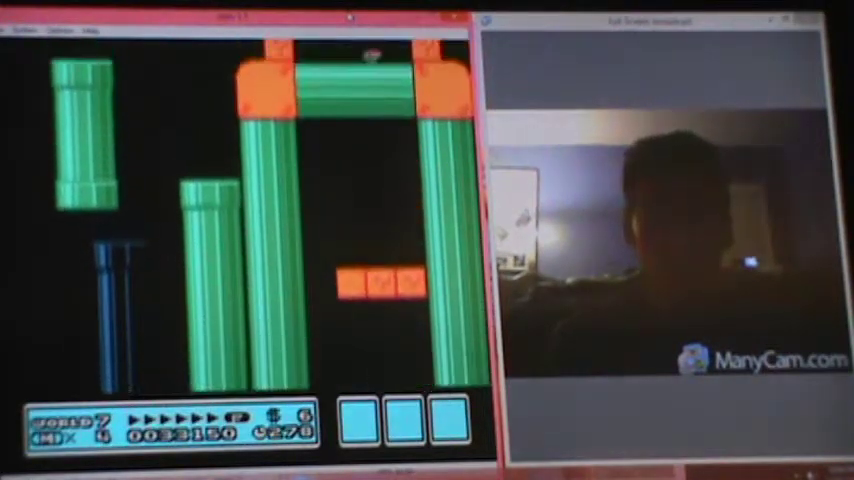
{"action": "key", "text": "a"}
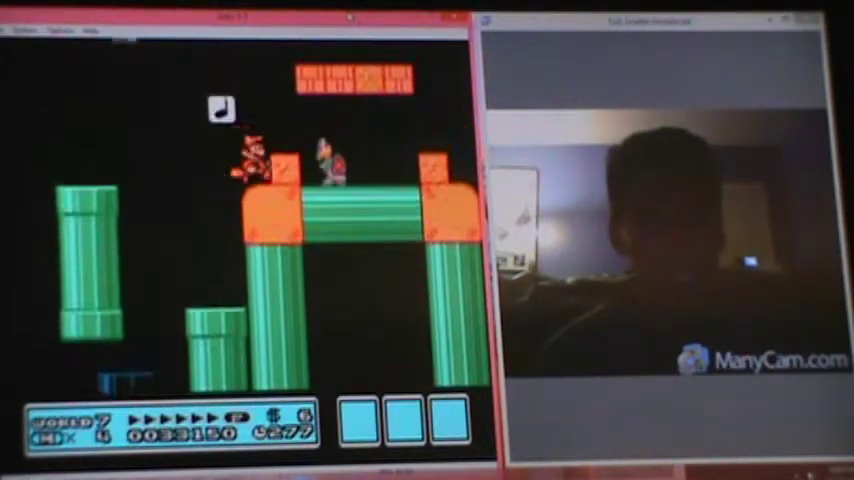
{"action": "key", "text": "a"}
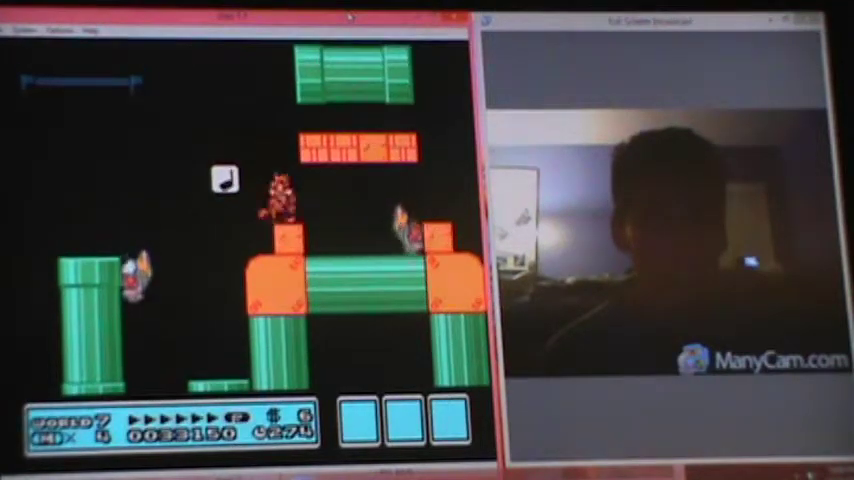
{"action": "key", "text": "a"}
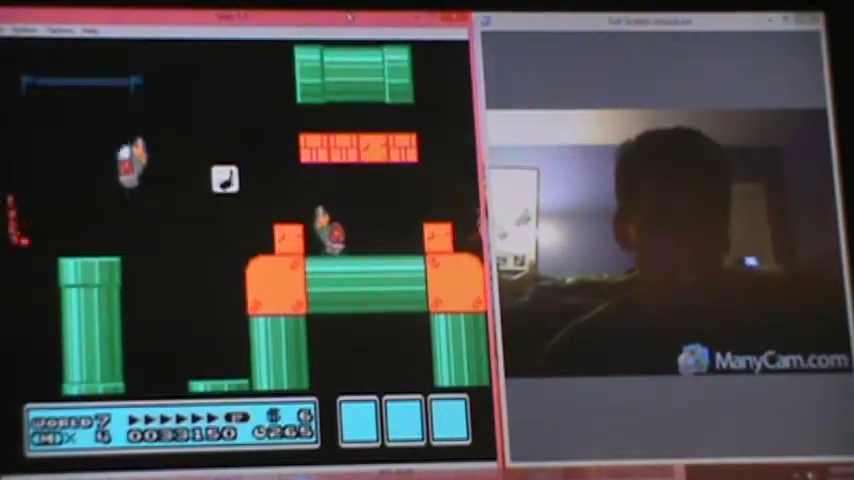
{"action": "key", "text": "Right"}
{"action": "key", "text": "Right"}
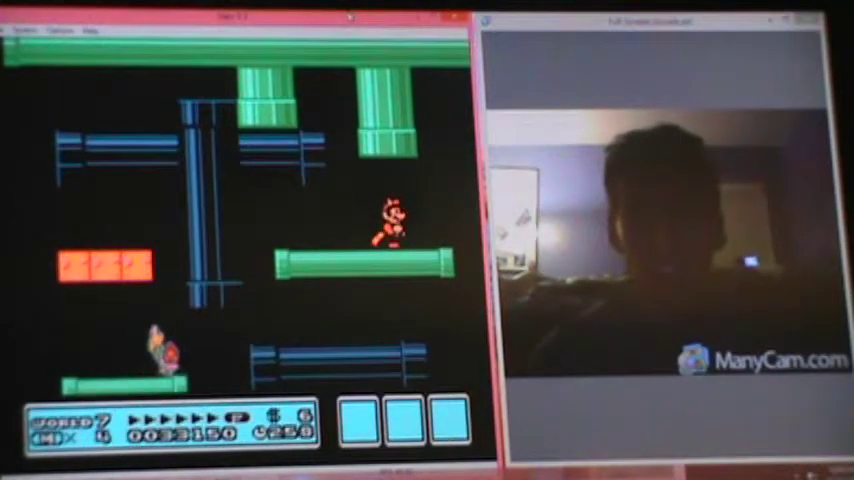
Step: Run and jump Mario back and forth onto the green pipe's edge
{"action": "key", "text": "Right"}
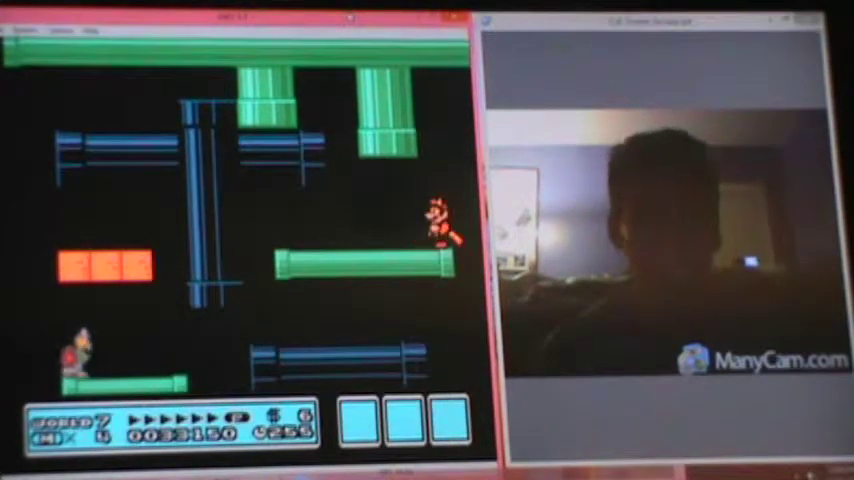
{"action": "key", "text": "Left"}
{"action": "key", "text": "Left"}
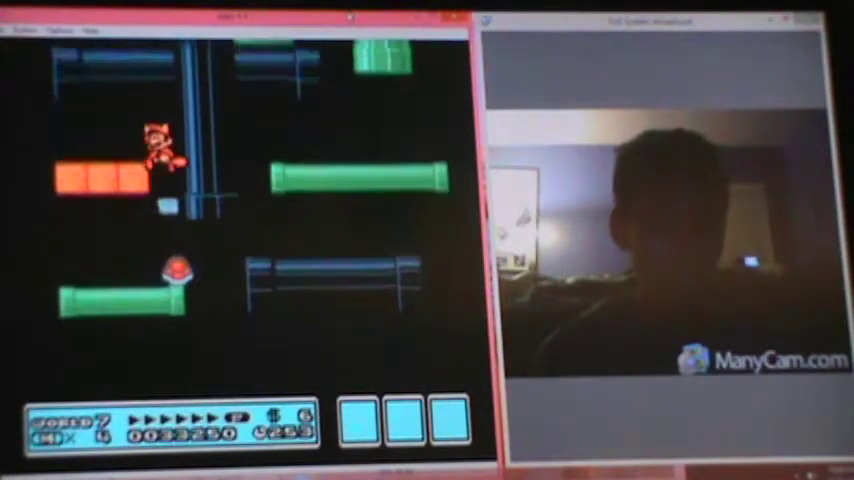
{"action": "key", "text": "Right"}
{"action": "key", "text": "Right"}
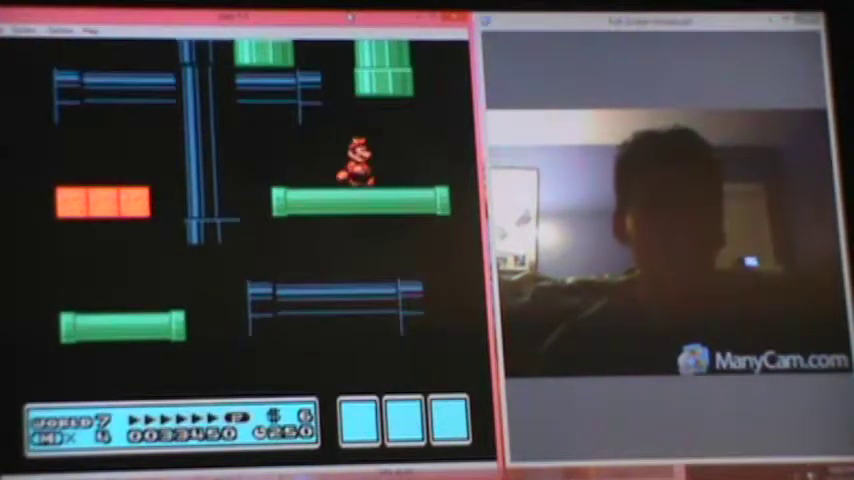
{"action": "key", "text": "Right"}
{"action": "key", "text": "x"}
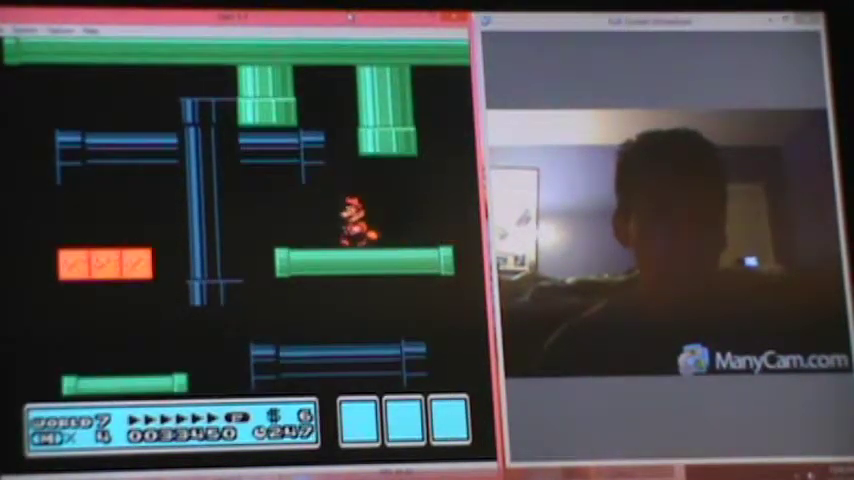
{"action": "key", "text": "Left"}
{"action": "key", "text": "x"}
{"action": "key", "text": "Right"}
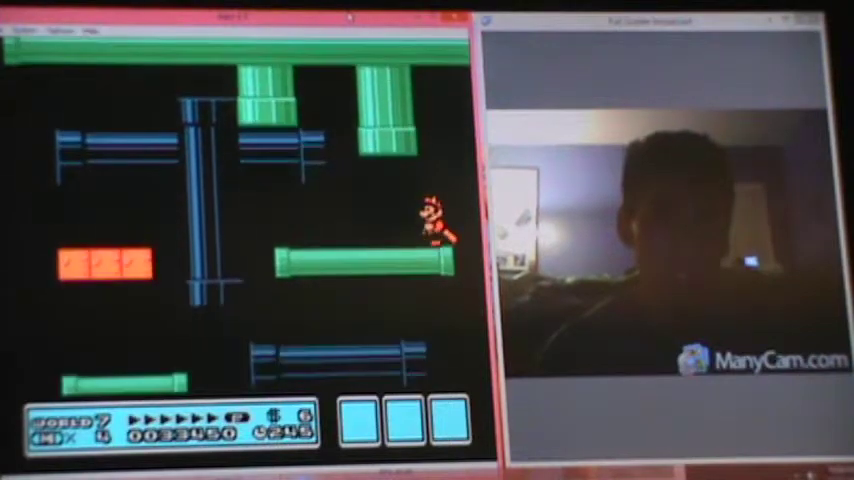
{"action": "key", "text": "Left"}
{"action": "key", "text": "x"}
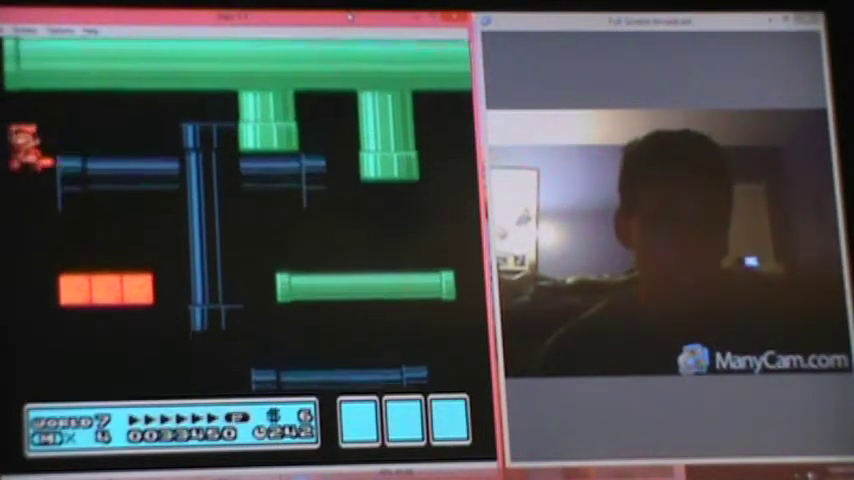
{"action": "key", "text": "Right"}
Step: Jump toward the orange blocks, vertical pipe and far left edge, returning to the pipe
{"action": "key", "text": "Left"}
{"action": "key", "text": "x"}
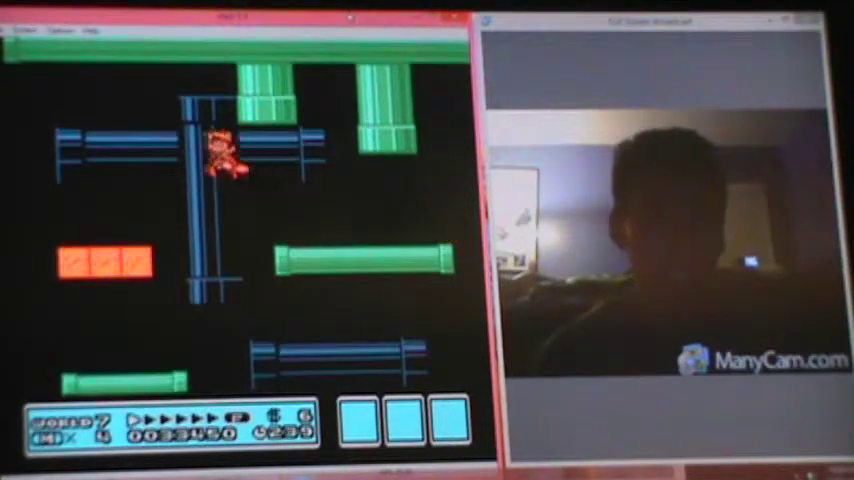
{"action": "key", "text": "Right"}
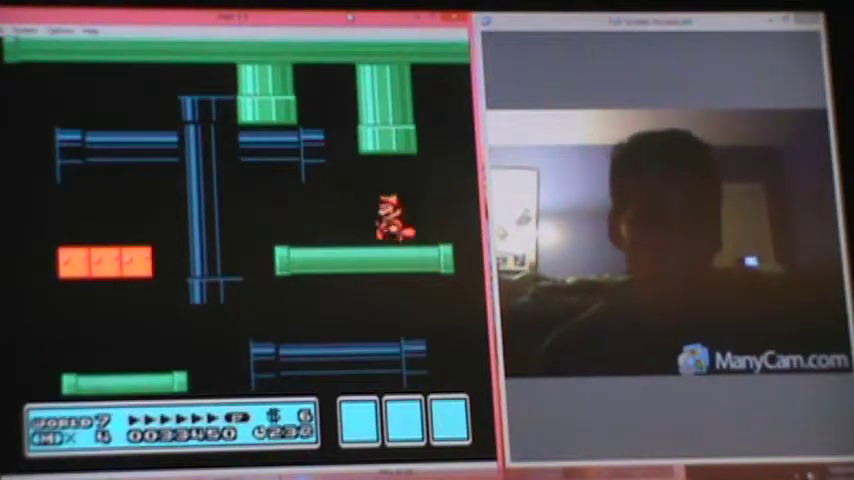
{"action": "key", "text": "Left"}
{"action": "key", "text": "x"}
{"action": "key", "text": "Right"}
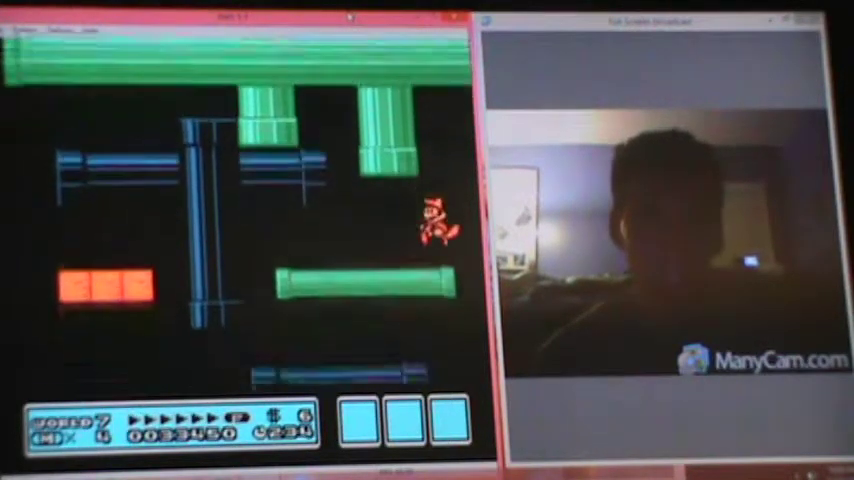
{"action": "key", "text": "Left"}
{"action": "key", "text": "x"}
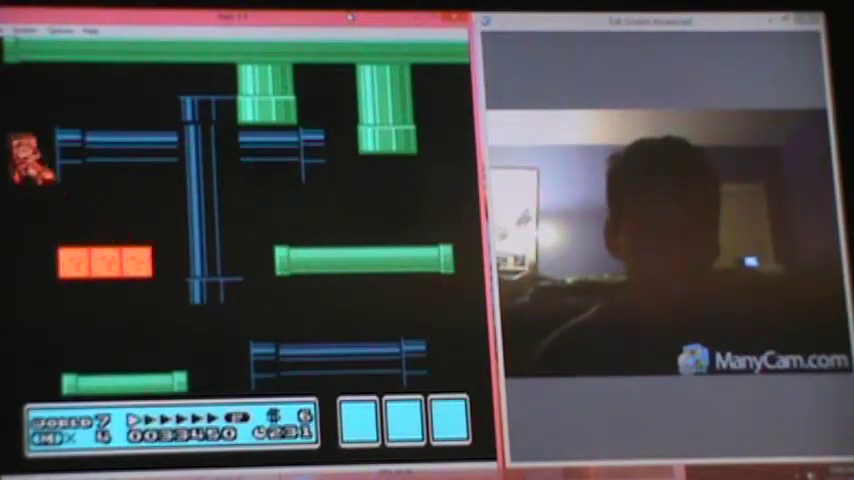
{"action": "key", "text": "Right"}
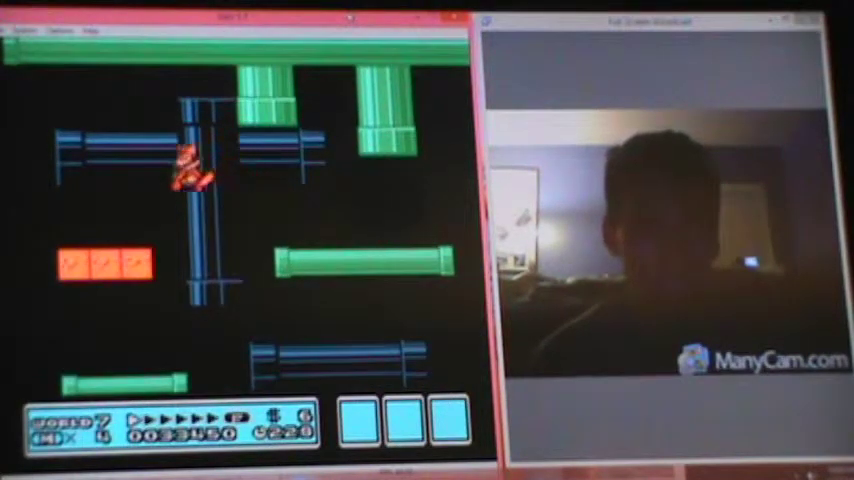
{"action": "key", "text": "Left"}
{"action": "key", "text": "x"}
{"action": "key", "text": "Right"}
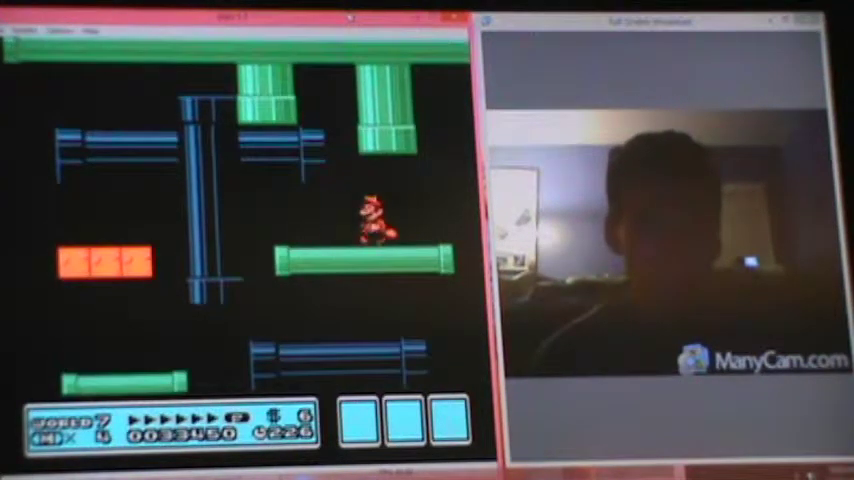
{"action": "key", "text": "x"}
{"action": "key", "text": "Right"}
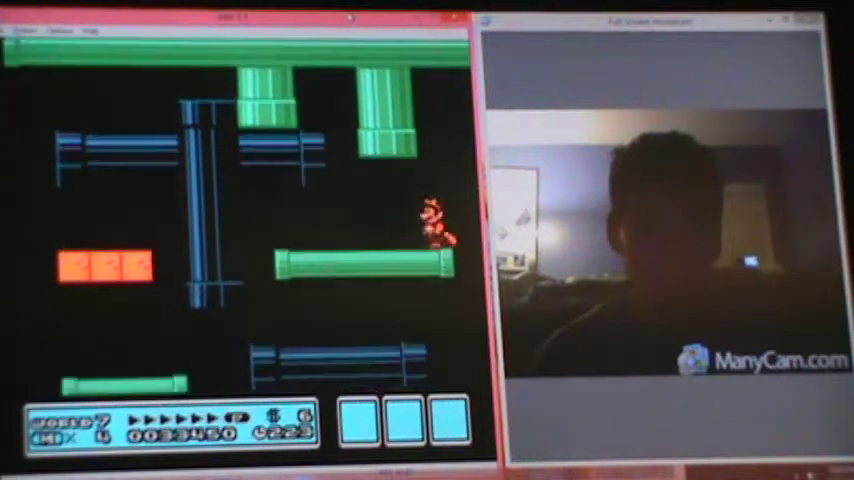
Step: Jump onto the right green pipe and toward the ceiling pipes for a first warp attempt
{"action": "key", "text": "Right"}
{"action": "key", "text": "x"}
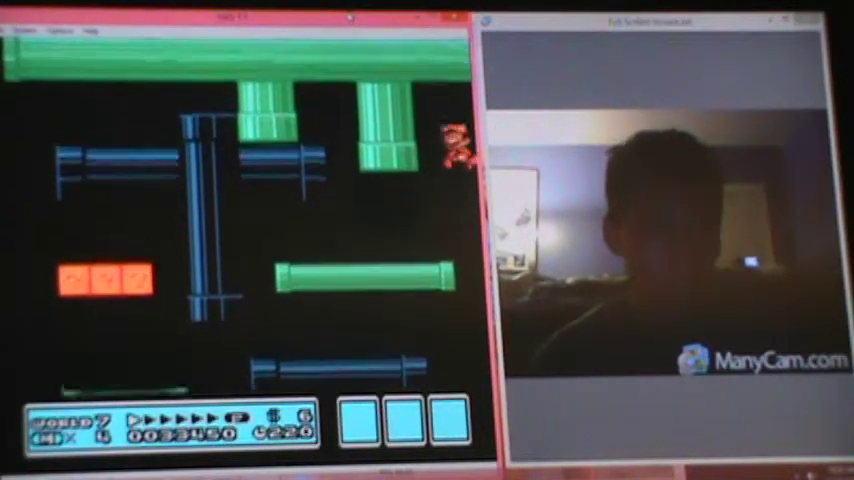
{"action": "key", "text": "Right"}
{"action": "key", "text": "Left"}
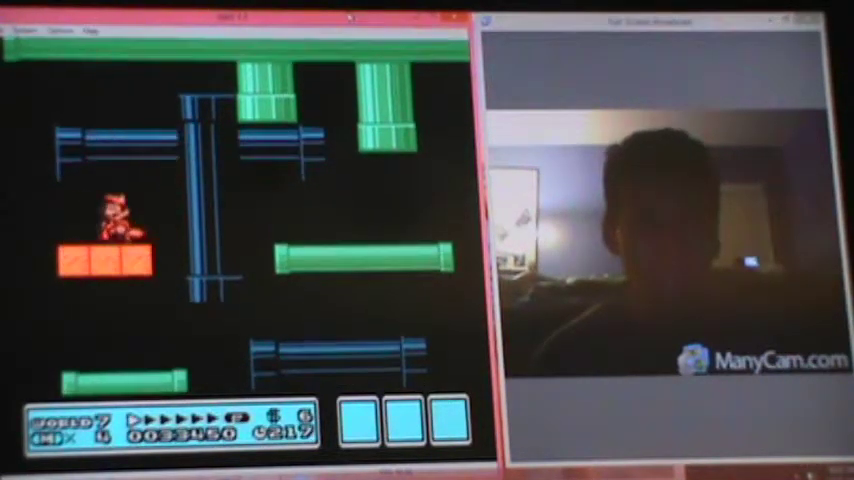
{"action": "key", "text": "x"}
{"action": "key", "text": "Right"}
{"action": "key", "text": "Left"}
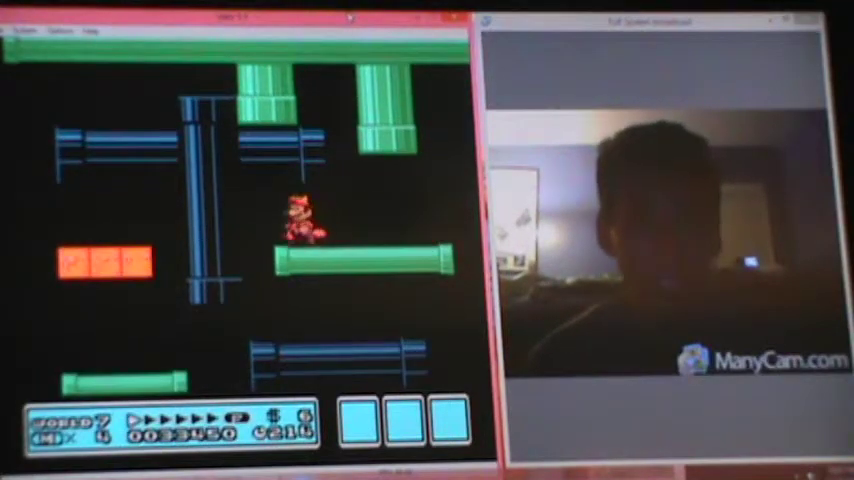
{"action": "key", "text": "x"}
{"action": "key", "text": "Right"}
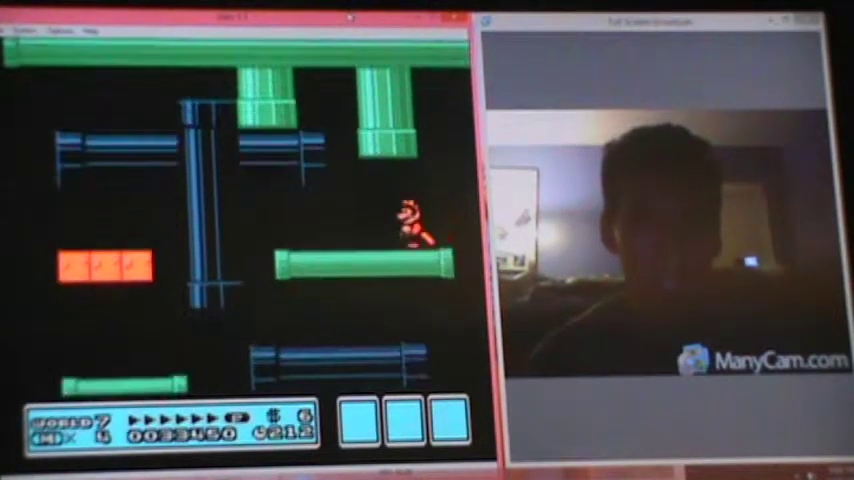
{"action": "key", "text": "Left"}
{"action": "key", "text": "x"}
{"action": "key", "text": "Right"}
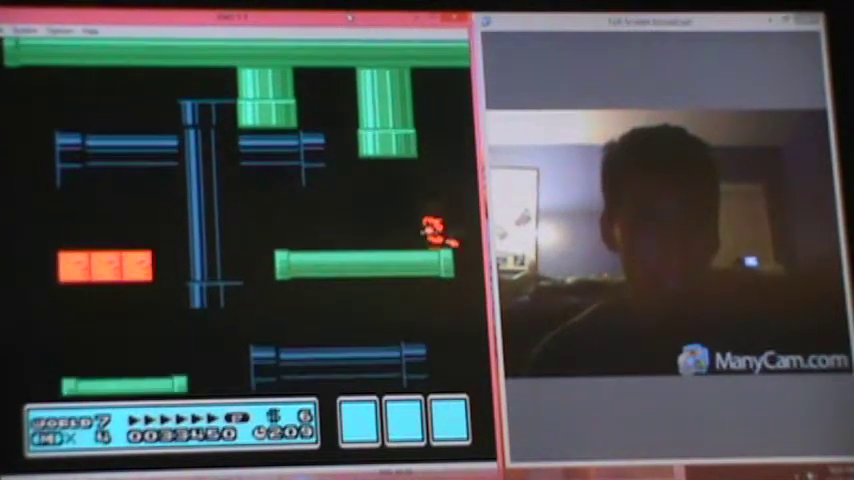
{"action": "key", "text": "Left"}
{"action": "key", "text": "x"}
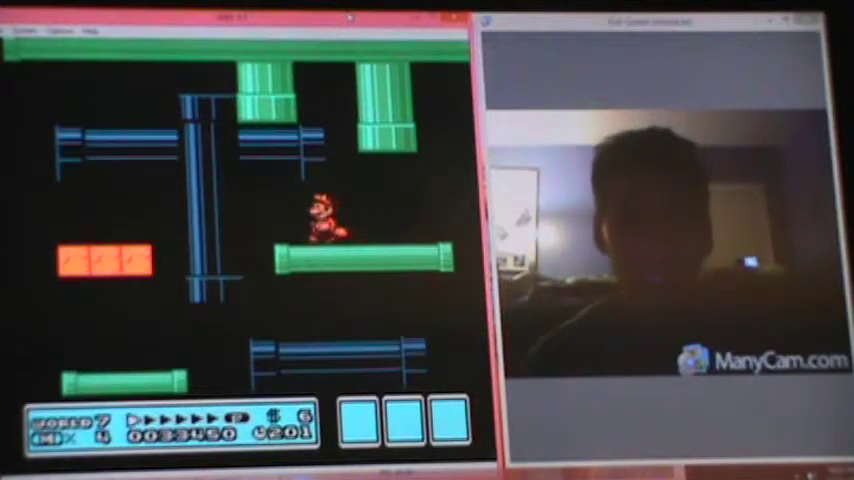
Step: Loop Mario via the blue pipe through the maze and back onto the green pipe platform
{"action": "key", "text": "x"}
{"action": "key", "text": "Left"}
{"action": "key", "text": "Right"}
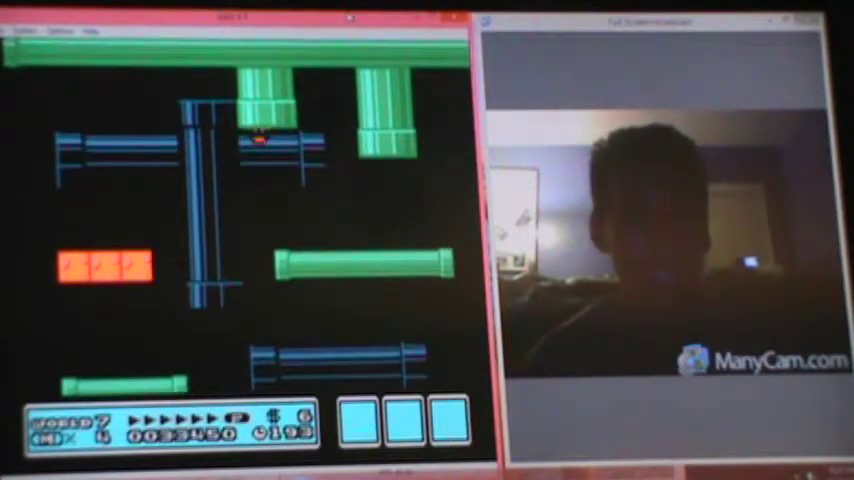
{"action": "key", "text": "Up"}
{"action": "key", "text": "Left"}
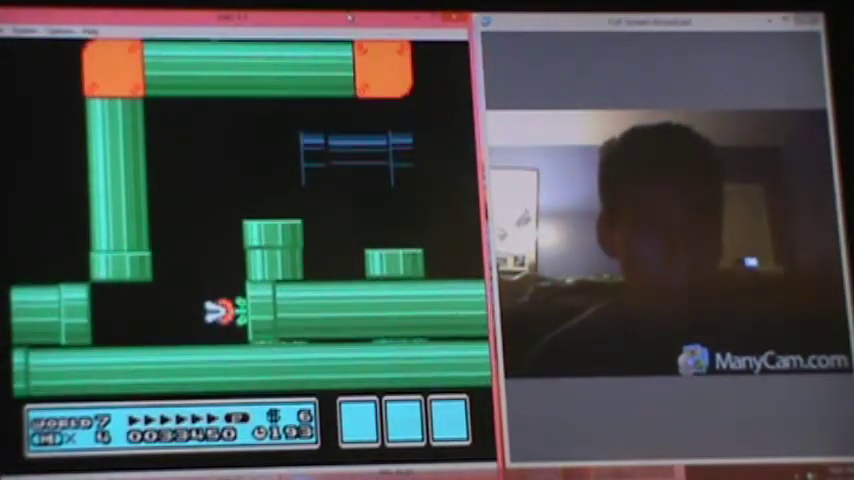
{"action": "key", "text": "x"}
{"action": "key", "text": "Right"}
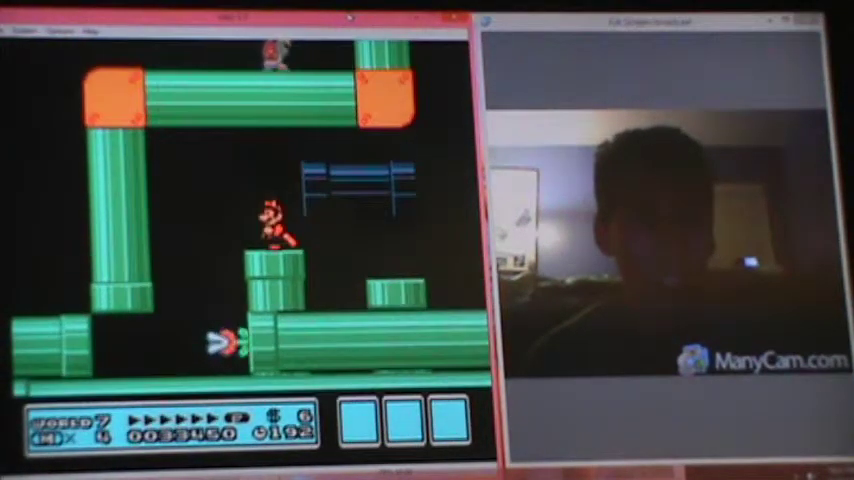
{"action": "key", "text": "x"}
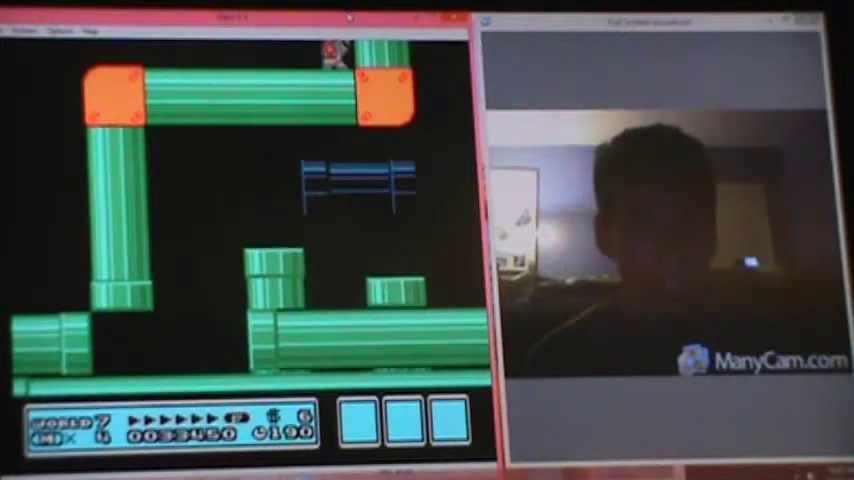
{"action": "key", "text": "Up"}
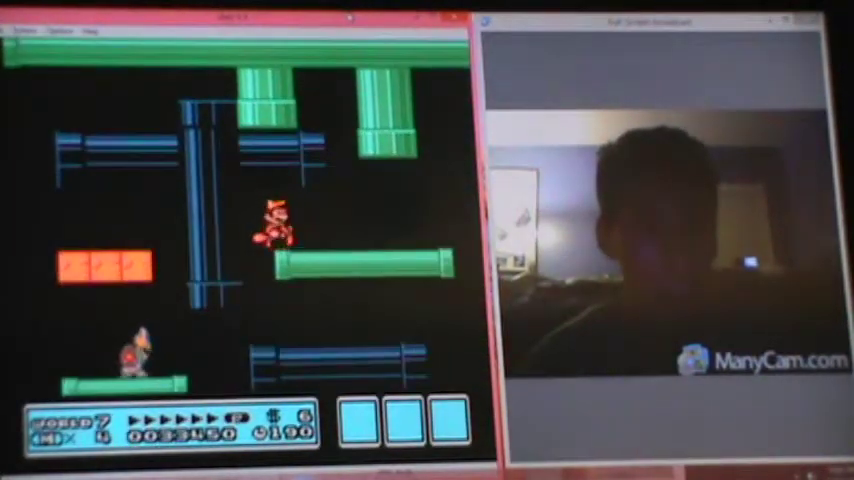
{"action": "key", "text": "Right"}
{"action": "key", "text": "Left"}
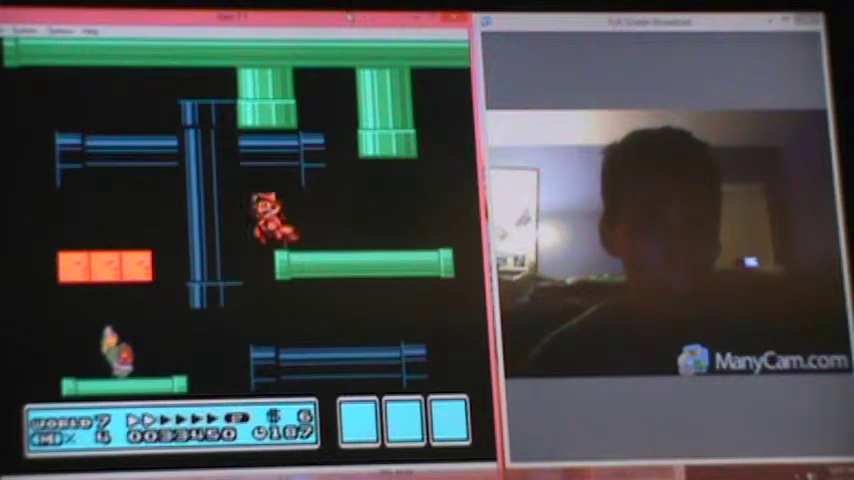
{"action": "key", "text": "Right"}
{"action": "key", "text": "x"}
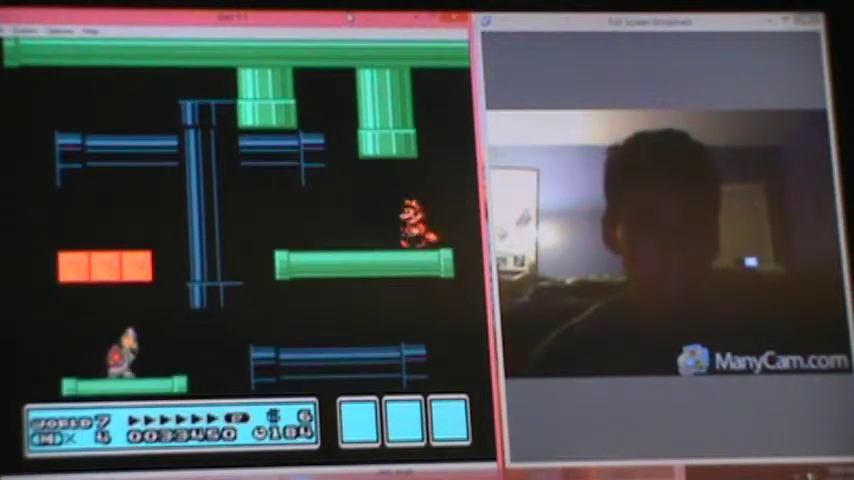
Step: Jump between the upper-right and upper-left pipes across the maze
{"action": "key", "text": "Left"}
{"action": "key", "text": "x"}
{"action": "key", "text": "Right"}
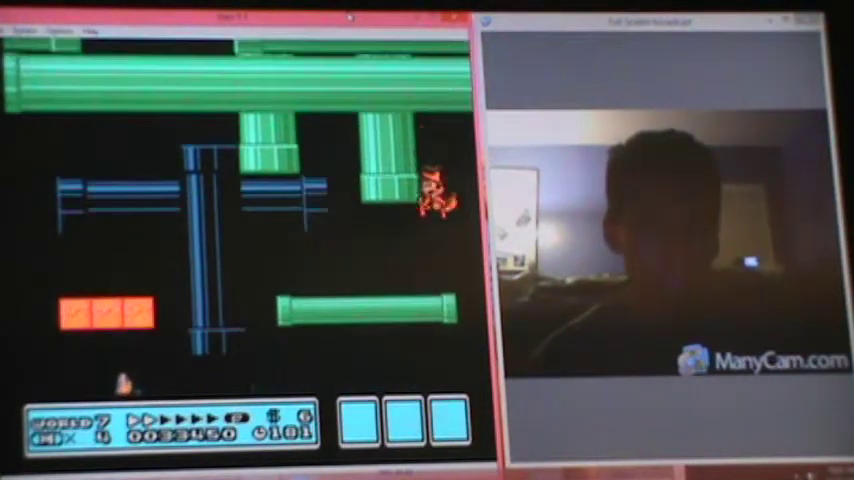
{"action": "key", "text": "Left"}
{"action": "key", "text": "x"}
{"action": "key", "text": "Left"}
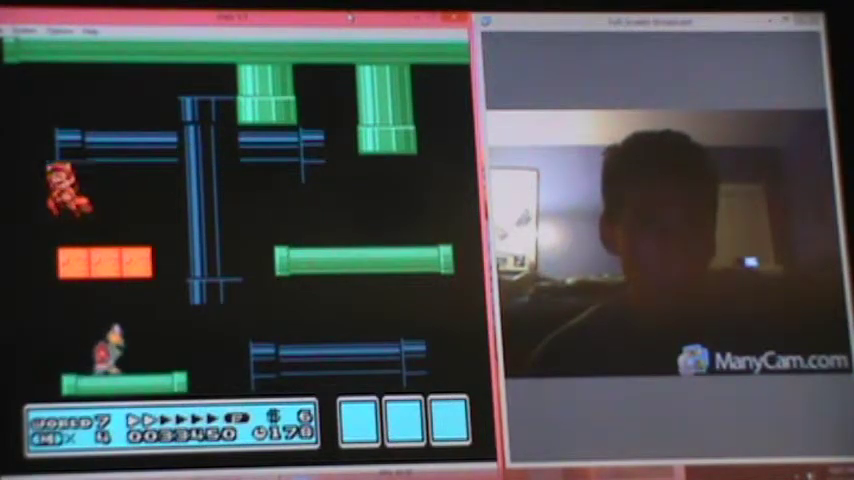
{"action": "key", "text": "Right"}
{"action": "key", "text": "x"}
{"action": "key", "text": "Left"}
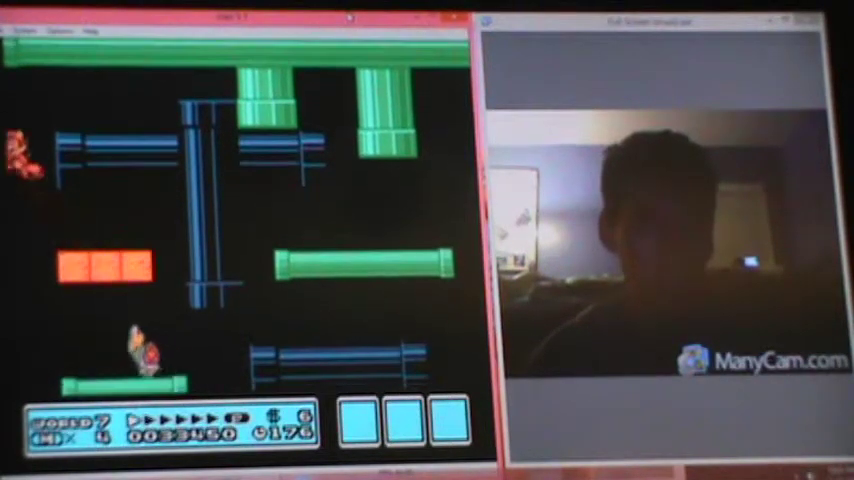
{"action": "key", "text": "Right"}
{"action": "key", "text": "Left"}
{"action": "key", "text": "x"}
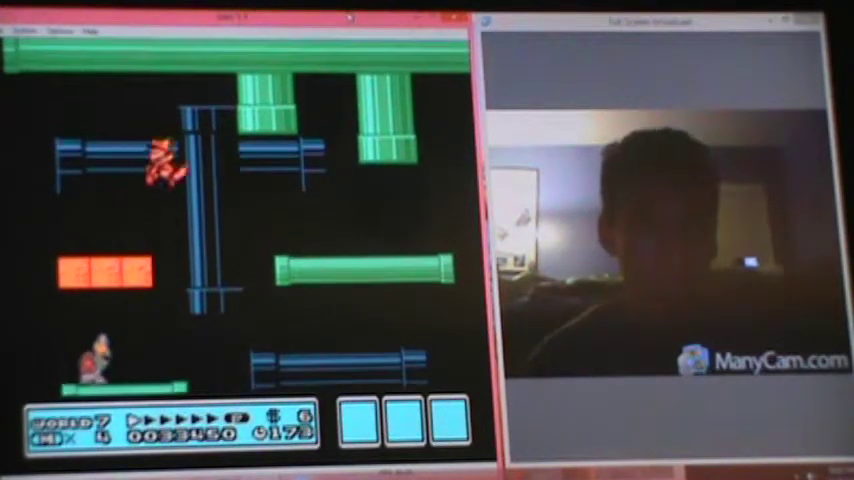
Step: Land on the right green pipe, retry the warp jump, then run left across the blue pipe
{"action": "key", "text": "Right"}
{"action": "key", "text": "x"}
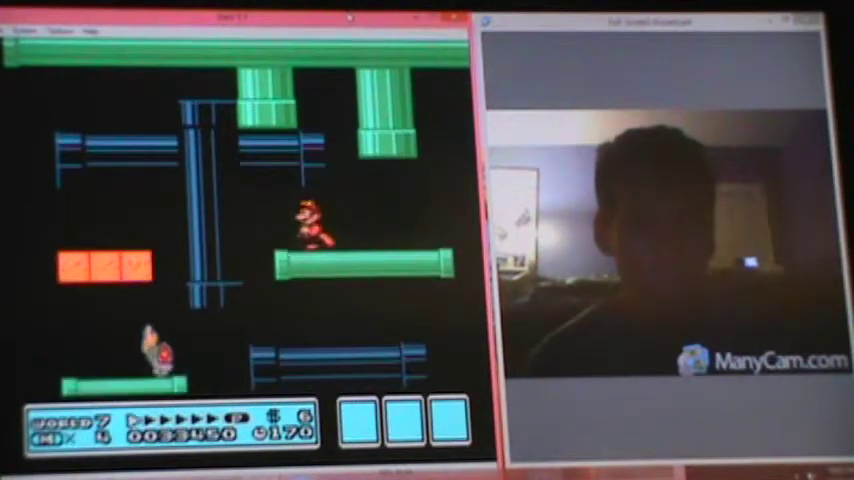
{"action": "key", "text": "Left"}
{"action": "key", "text": "x"}
{"action": "key", "text": "Right"}
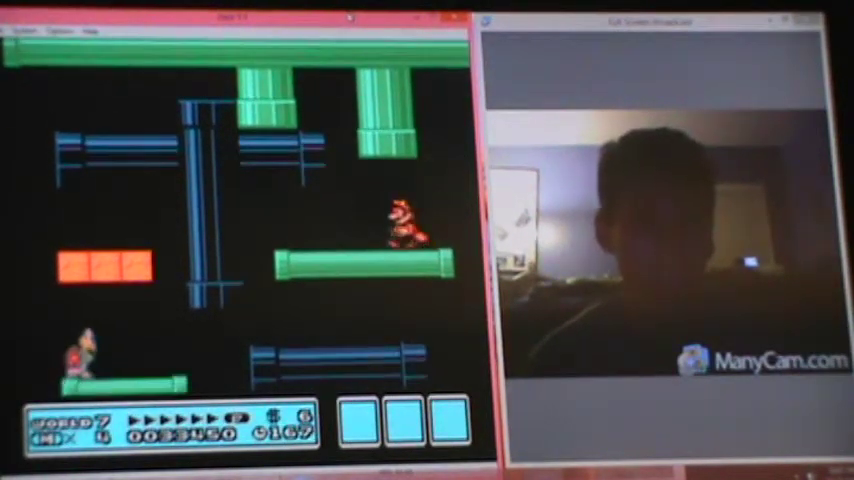
{"action": "key", "text": "Left"}
{"action": "key", "text": "x"}
{"action": "key", "text": "Right"}
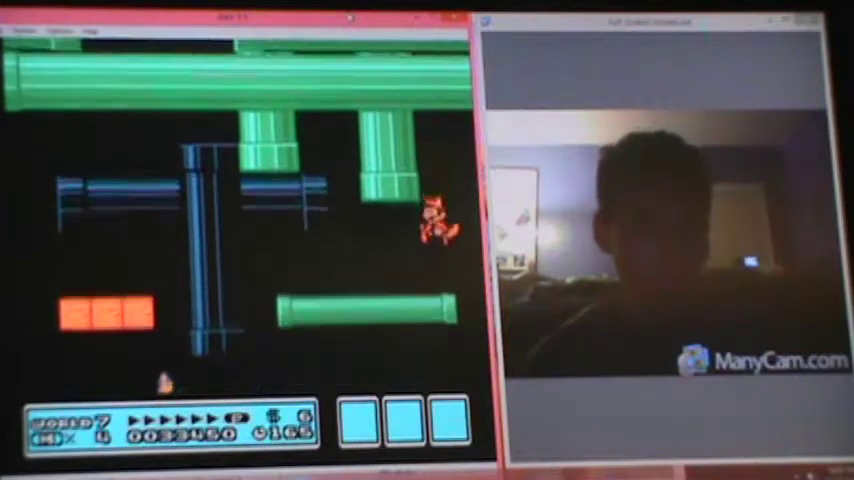
{"action": "key", "text": "Left"}
{"action": "key", "text": "x"}
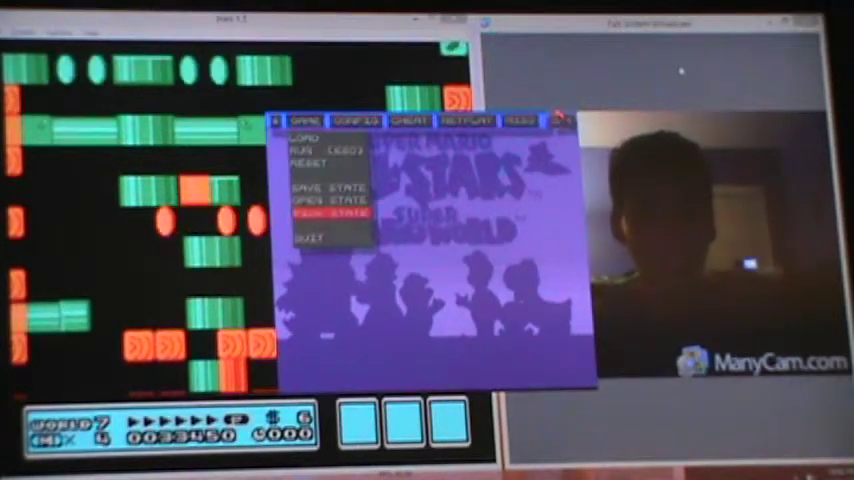
Step: Apply the 800x600 S W video mode, move the window up-left, and resume Super Mario All-Stars
{"action": "left_click", "coordinate": [356, 121]}
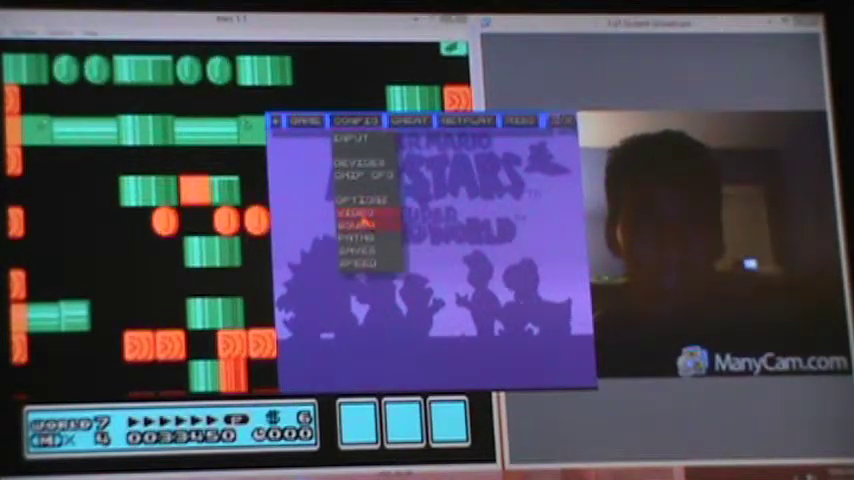
{"action": "left_click", "coordinate": [360, 212]}
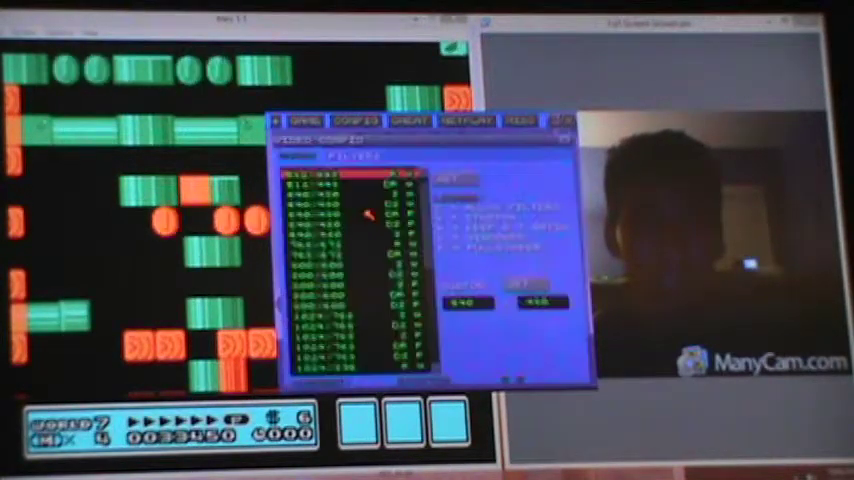
{"action": "left_click", "coordinate": [389, 268]}
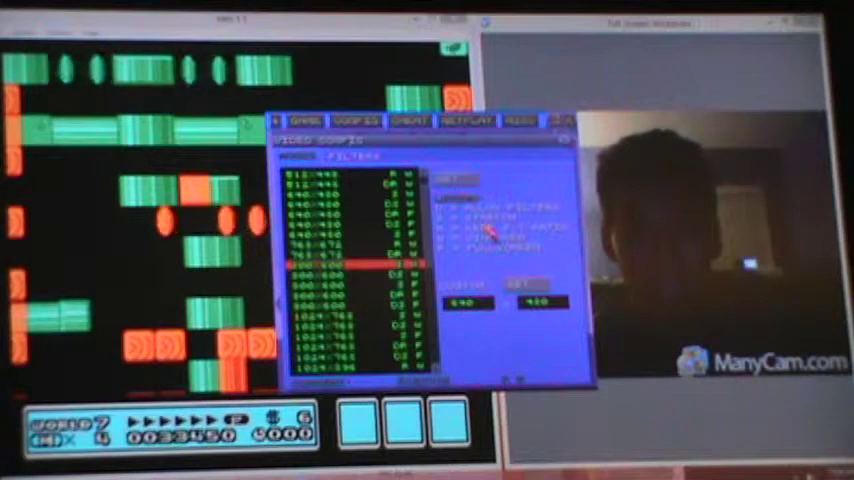
{"action": "left_click", "coordinate": [455, 178]}
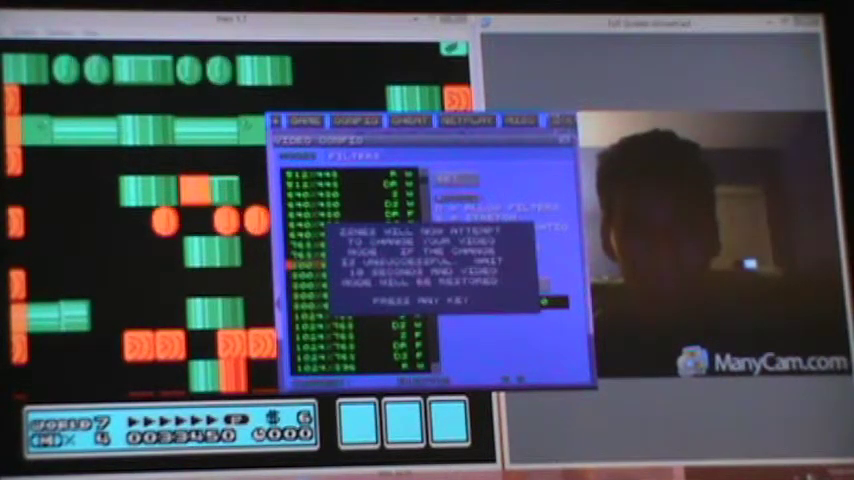
{"action": "key", "text": "Return"}
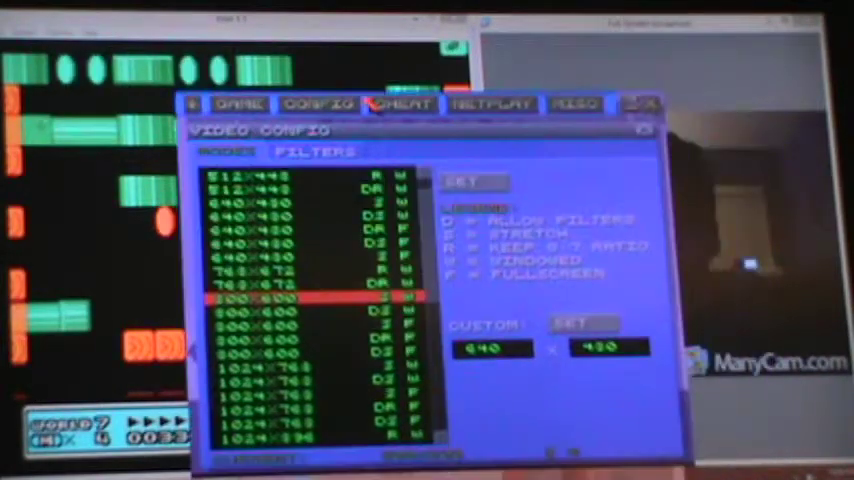
{"action": "left_click_drag", "start_coordinate": [460, 123], "coordinate": [190, 33]}
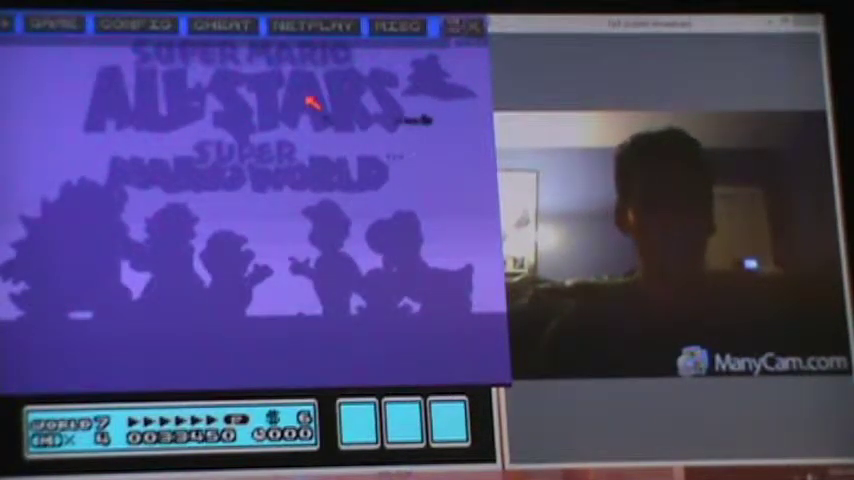
{"action": "key", "text": "Escape"}
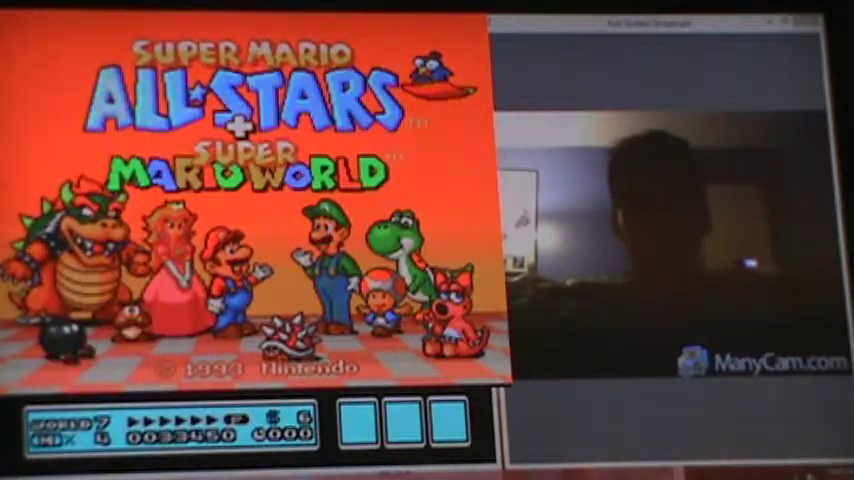